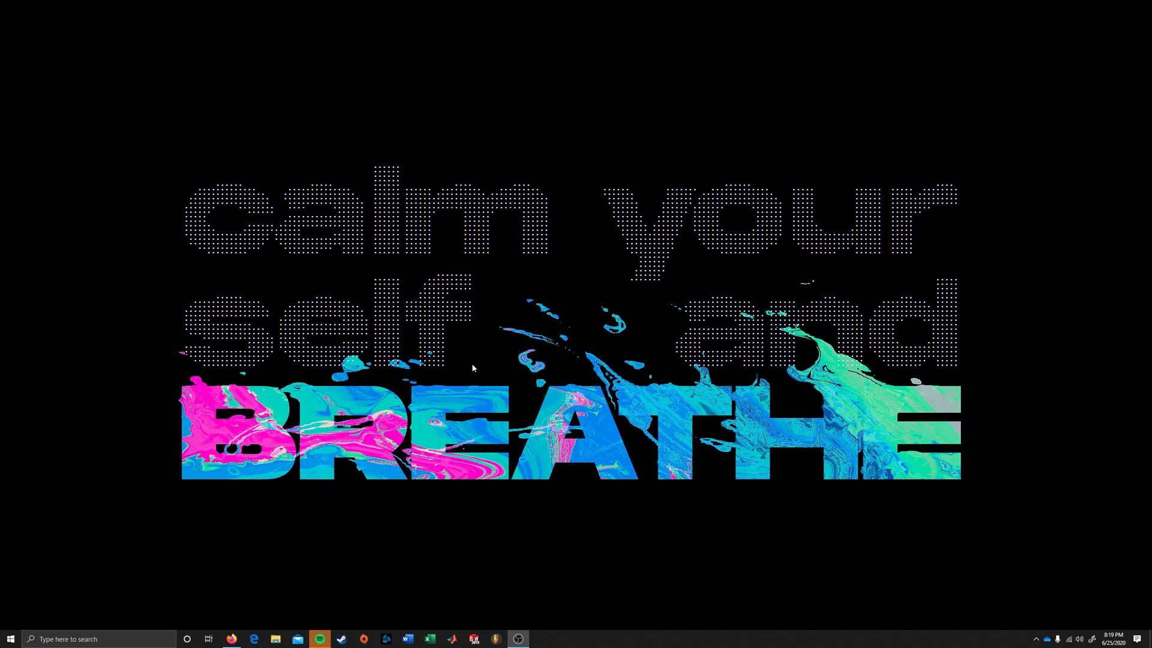
- Open File Explorer from the taskbar
click(276, 640)
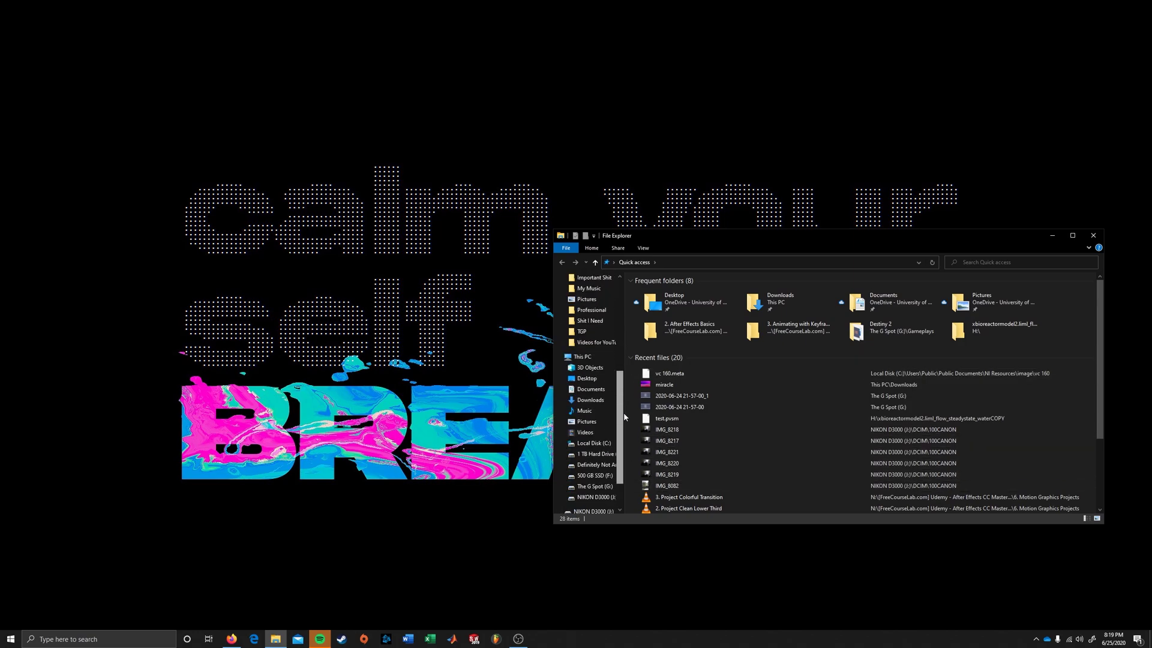
- Open a blueCFD-Core terminal in the simpleFoam motorBike tutorial folder on drive C:
click(594, 443)
double_click(699, 347)
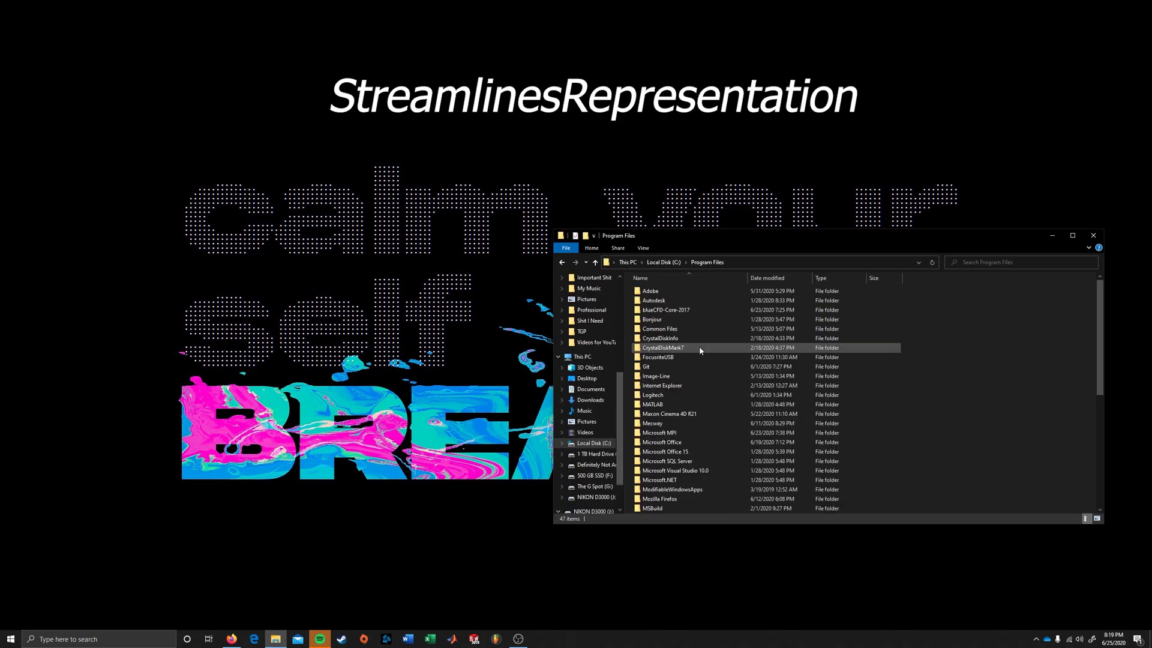
double_click(687, 311)
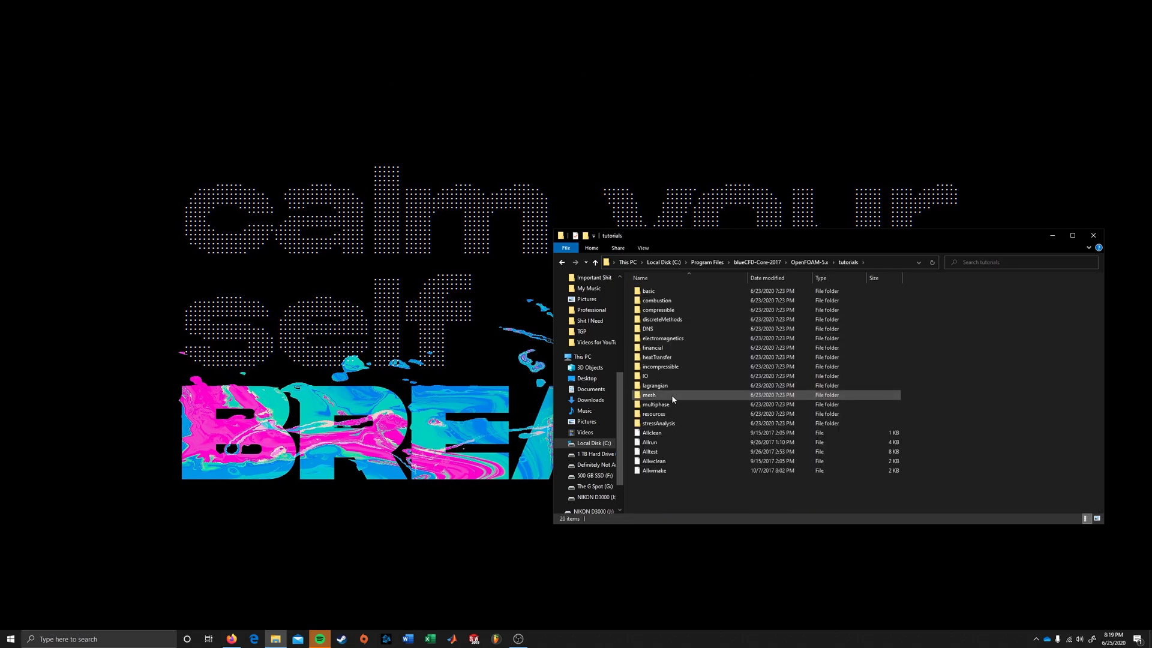
double_click(675, 367)
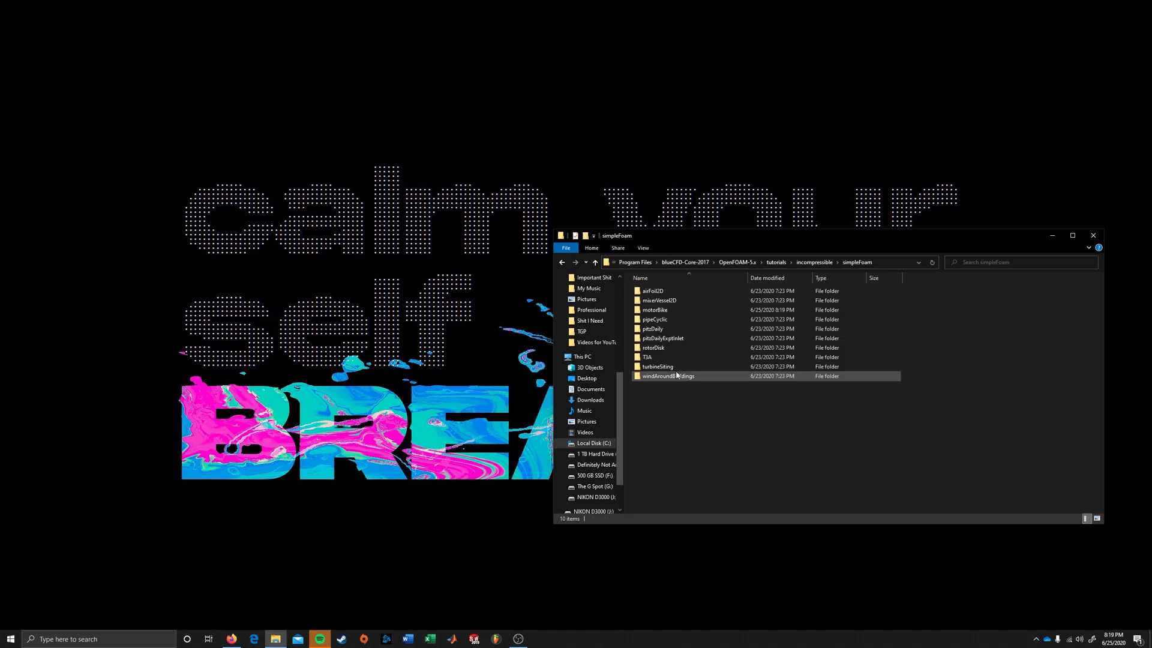
right_click(673, 311)
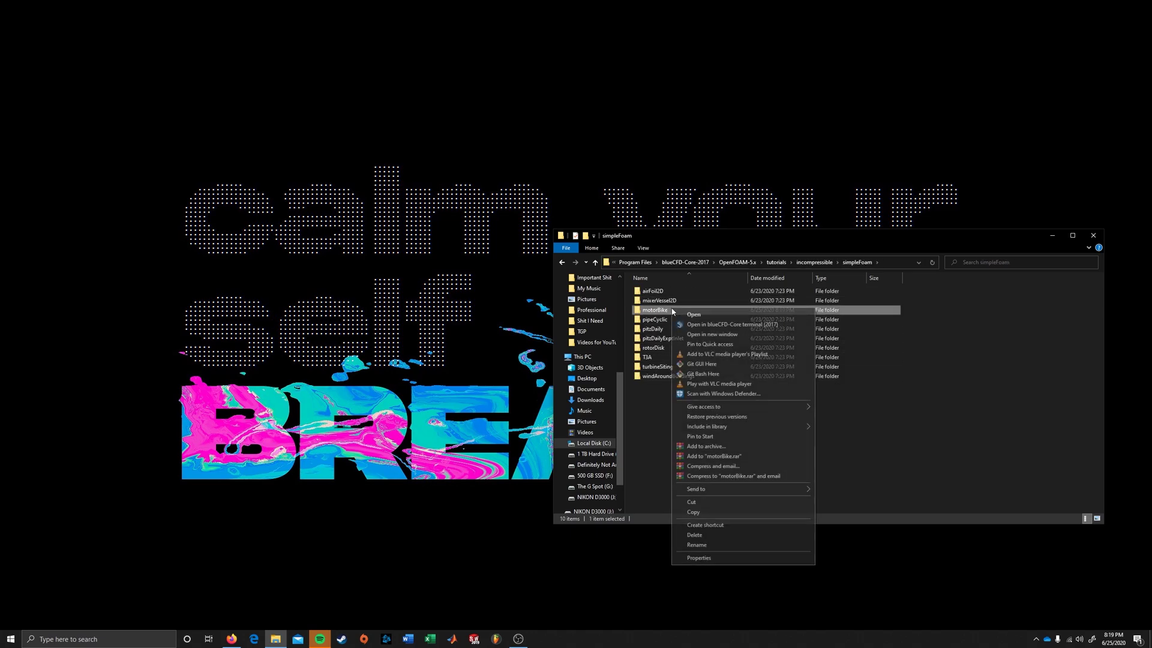
click(717, 324)
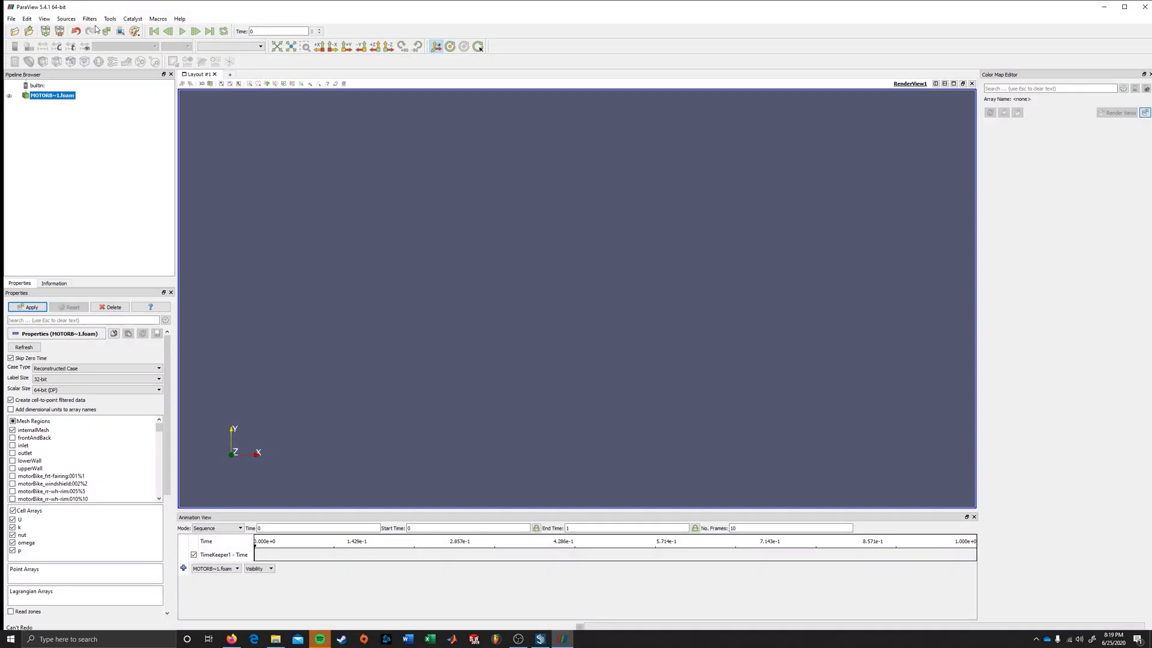
- Confirm the StreamLinesRepresentation plugin is loaded in the Tools Plugin Manager
click(111, 20)
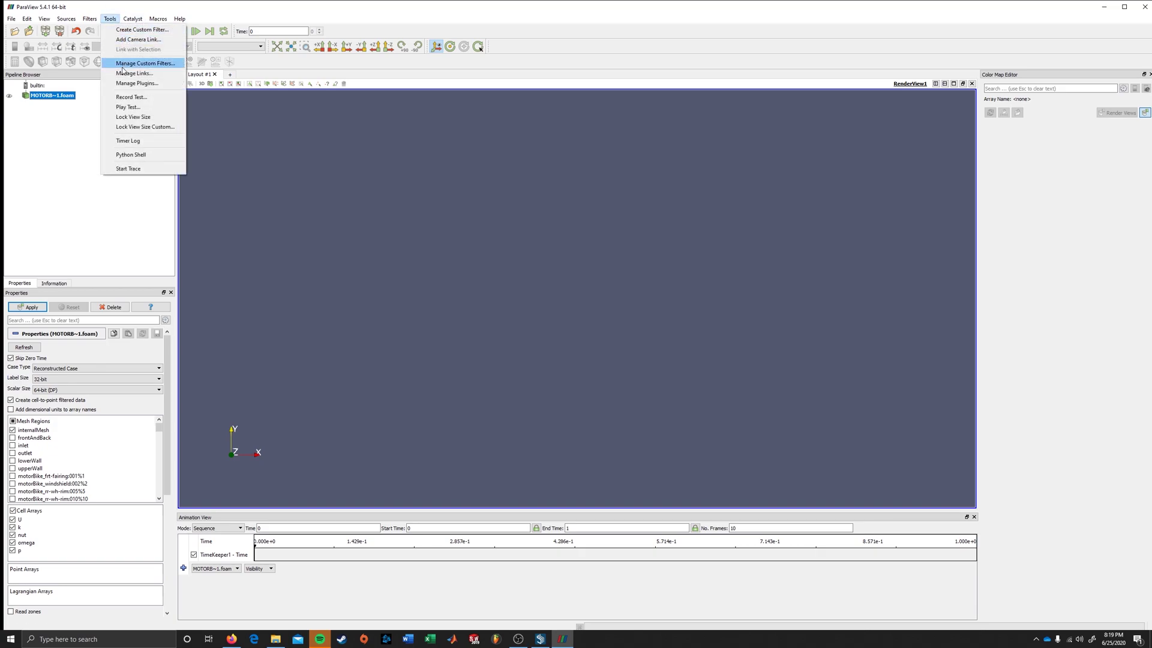
click(45, 19)
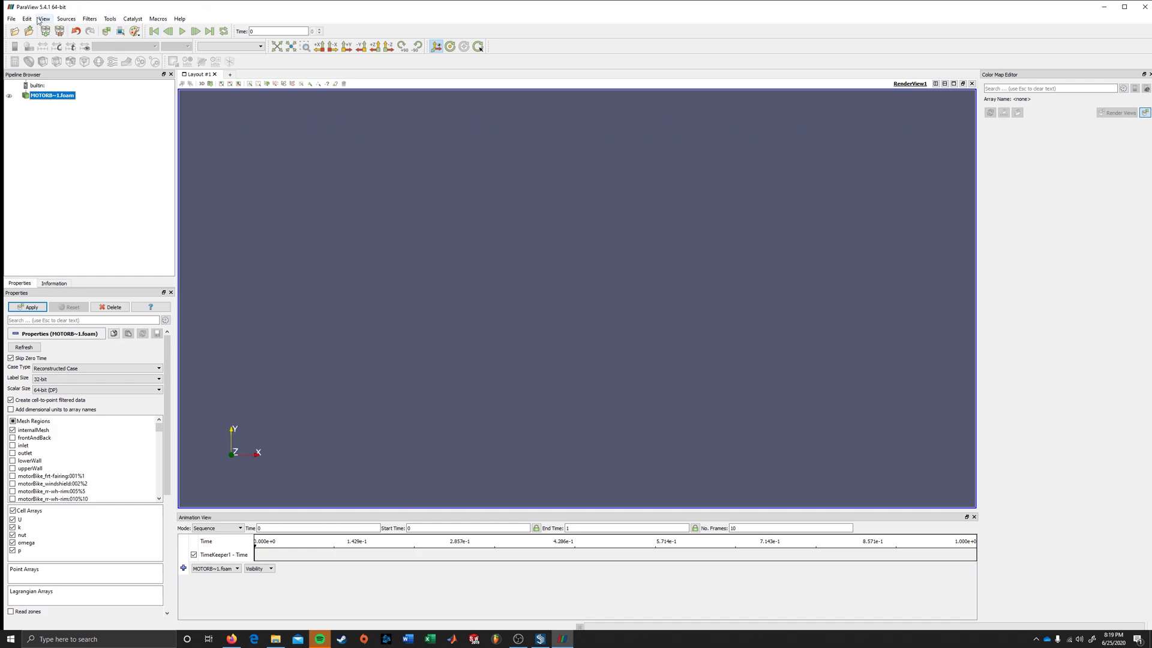
click(110, 18)
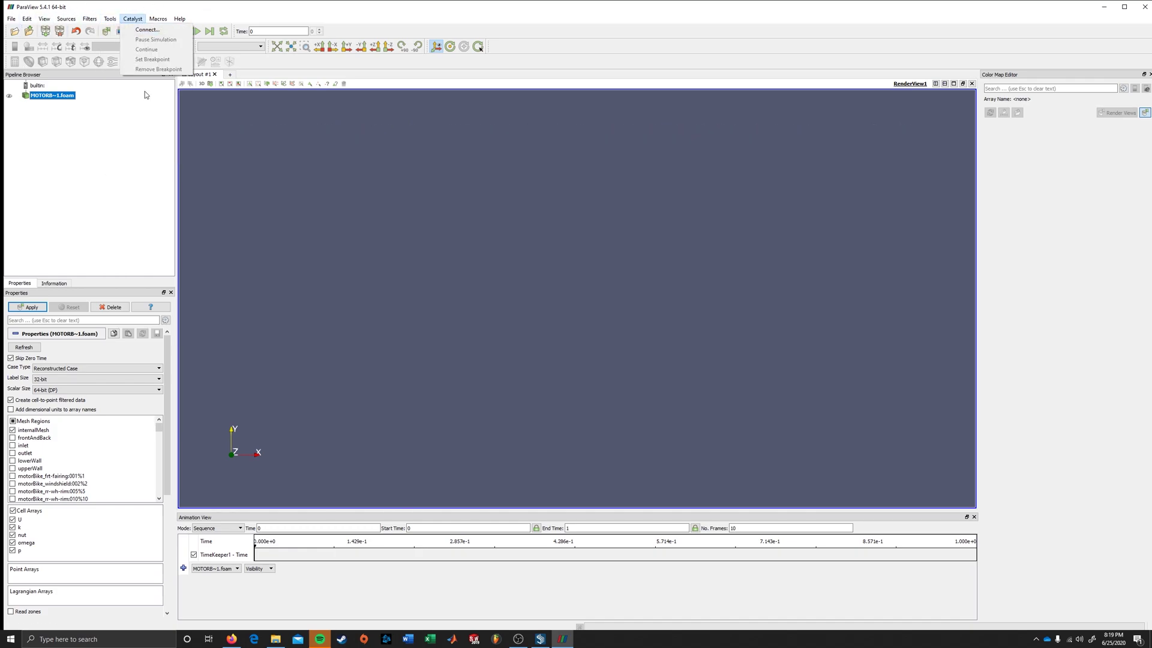
click(138, 78)
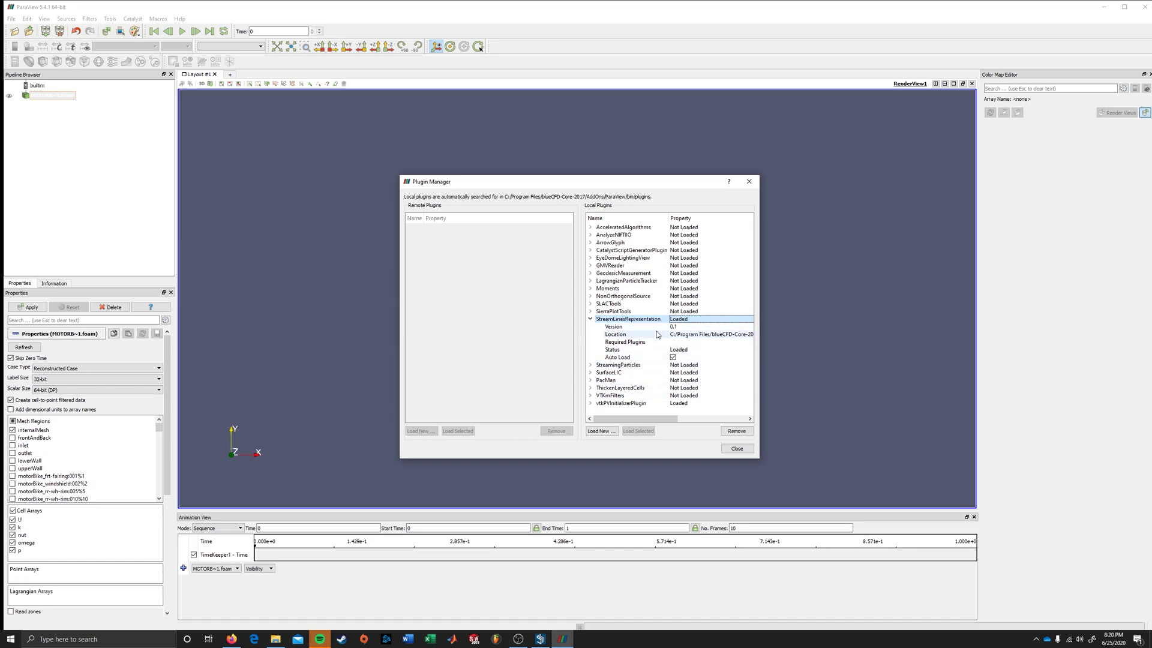
click(738, 448)
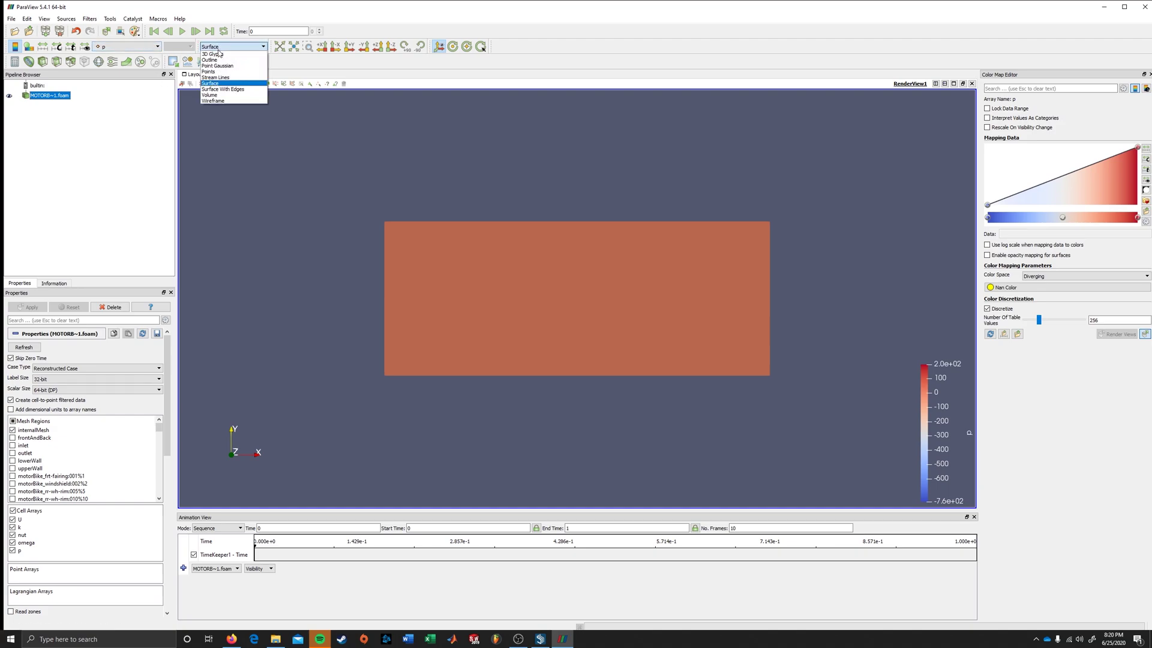
- Switch the MOTORB~1.foam representation to Stream Lines
click(223, 78)
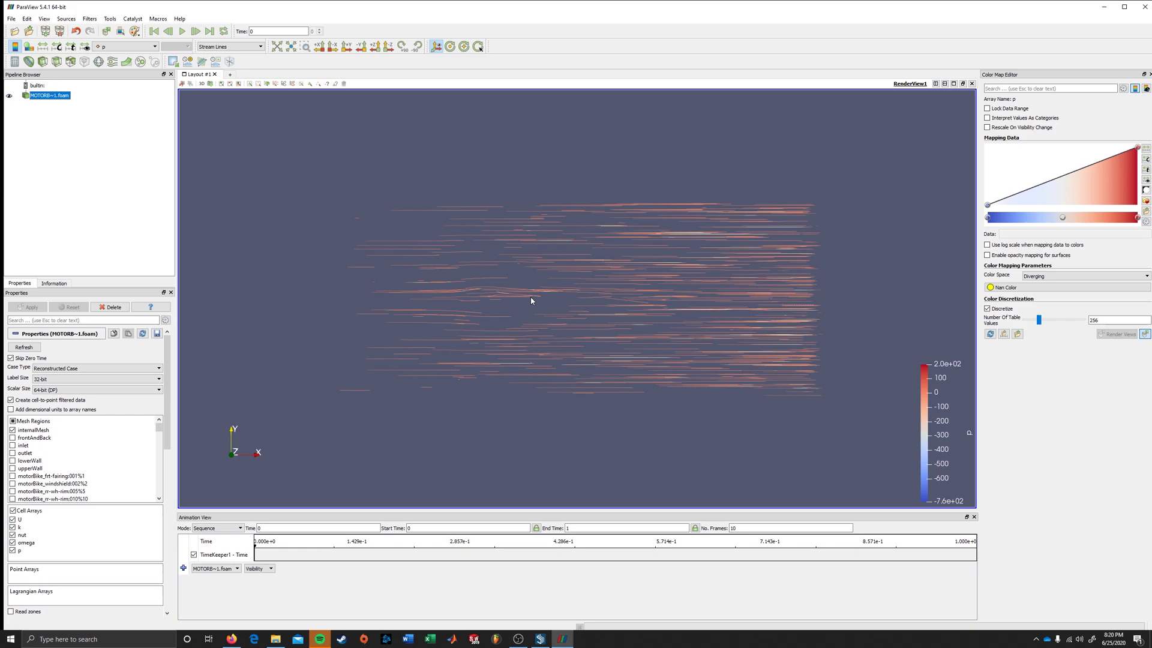
scroll(676, 307, down, 2)
scroll(681, 307, up, 2)
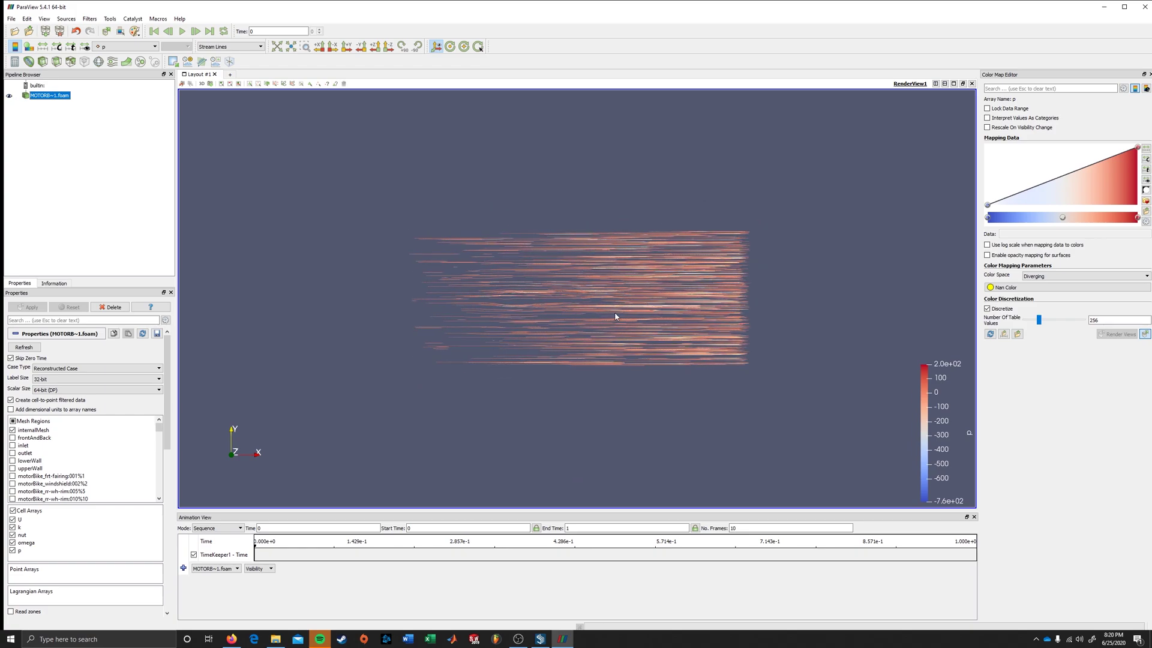
- Colour the stream lines by U and apply the Blue to Red Rainbow preset
click(141, 46)
click(120, 61)
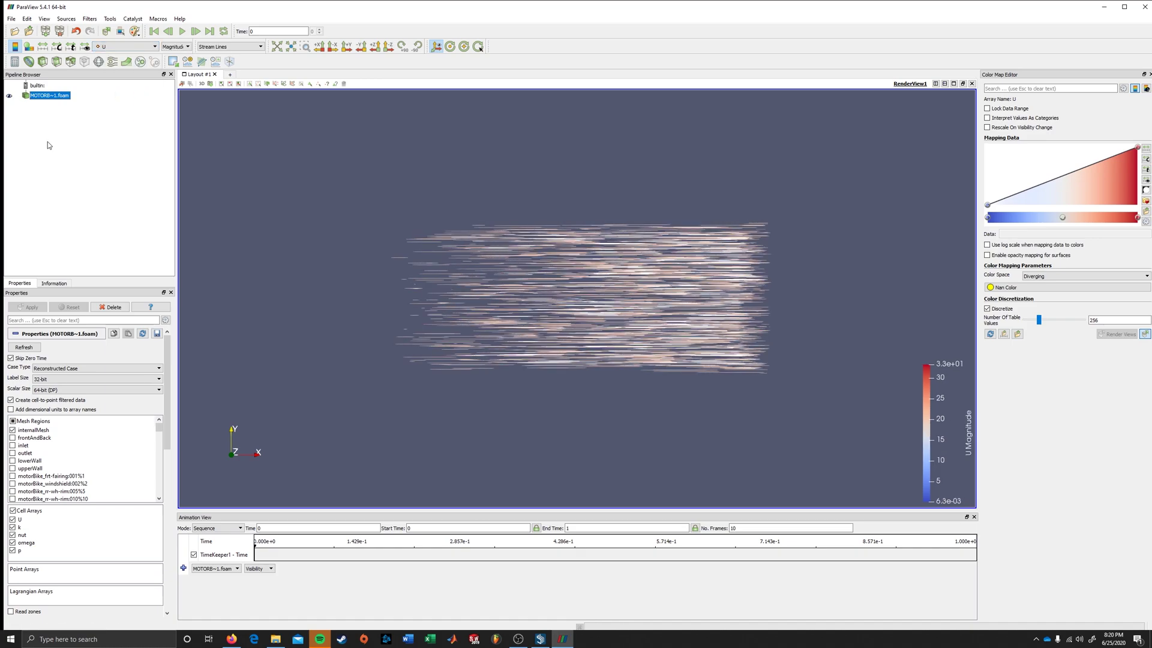
scroll(56, 418, down, 6)
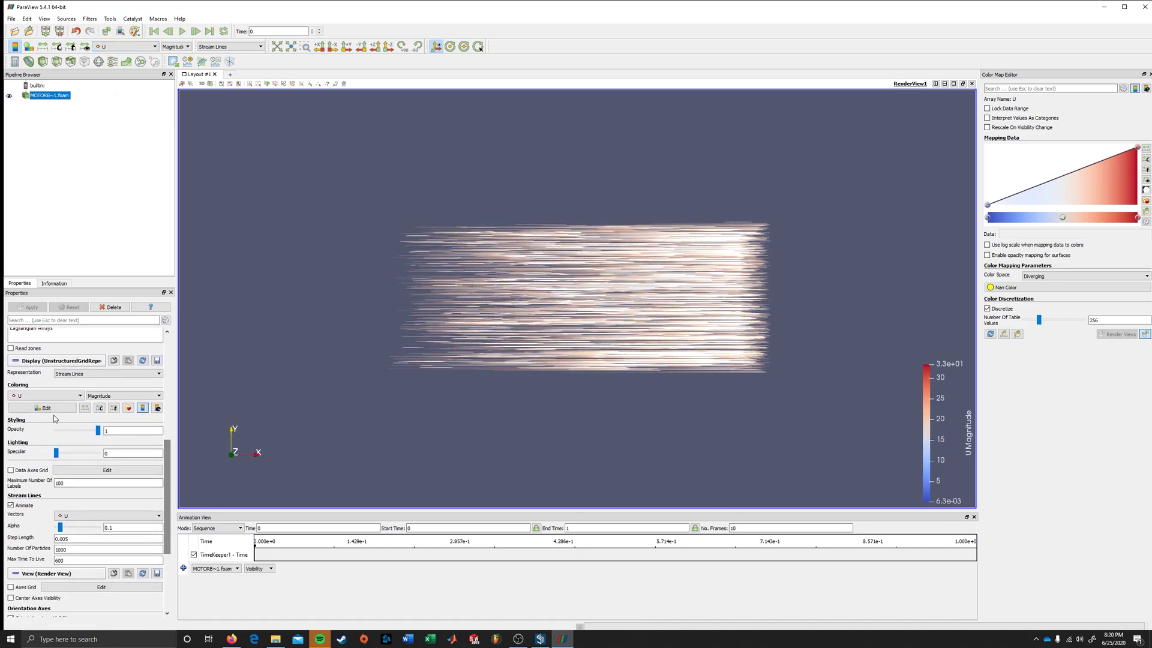
click(129, 408)
click(574, 422)
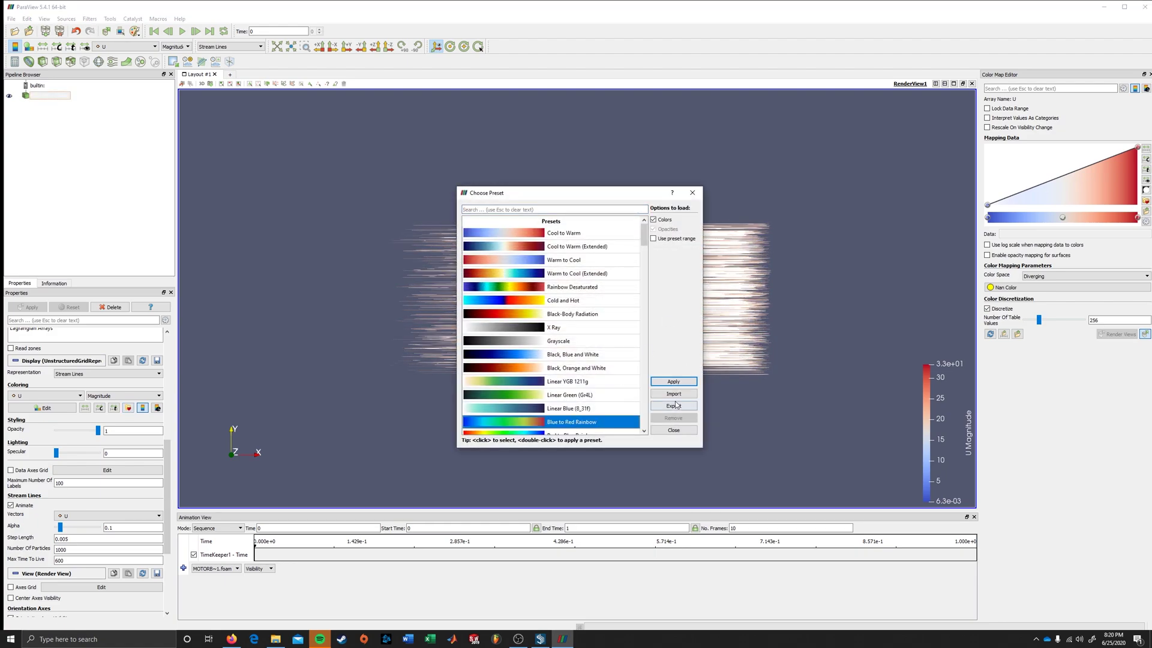
click(673, 381)
click(693, 197)
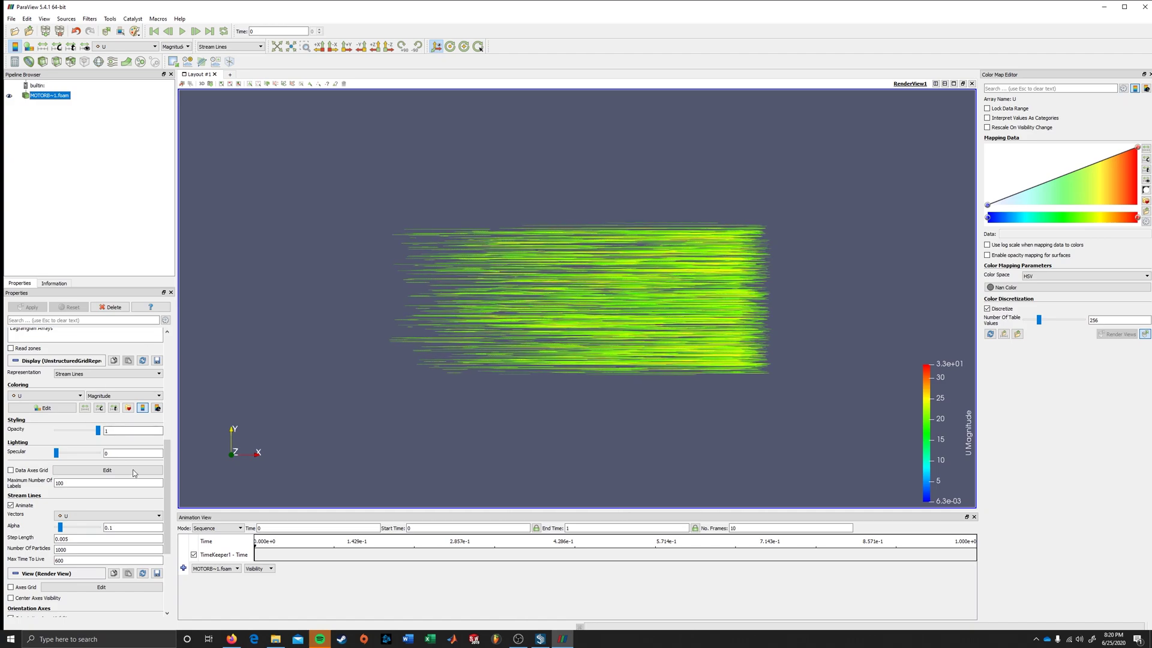
scroll(156, 478, down, 5)
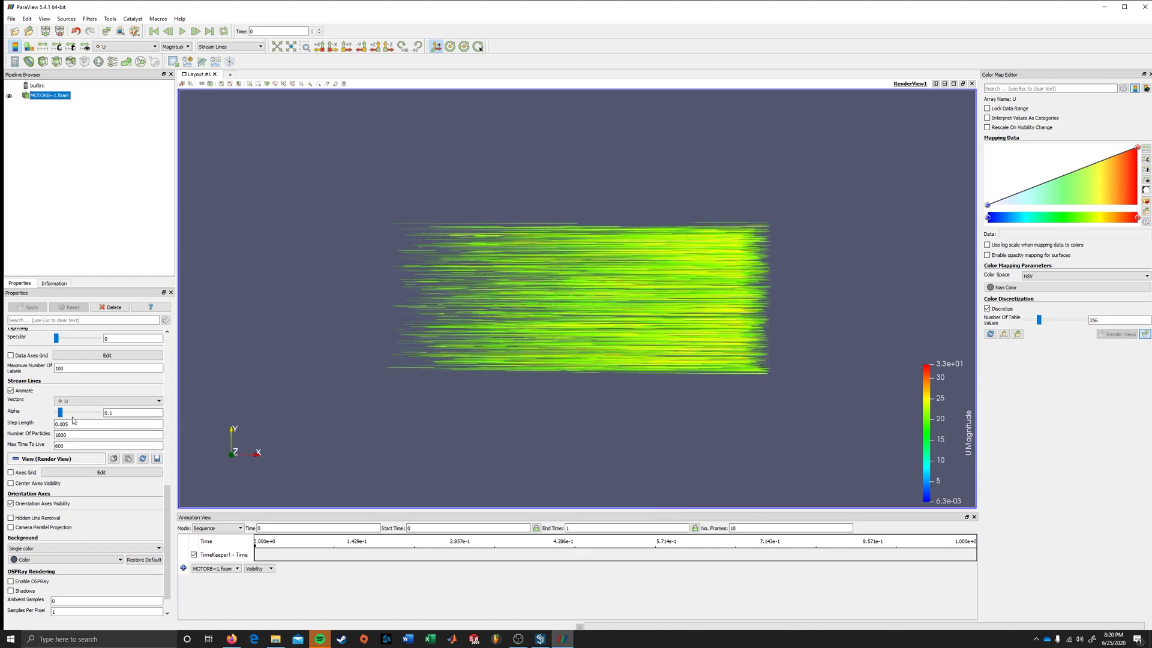
- Set the stream-line Alpha to 0.01 and change Step Length from 0.05 to 0.005
drag(61, 413, 81, 413)
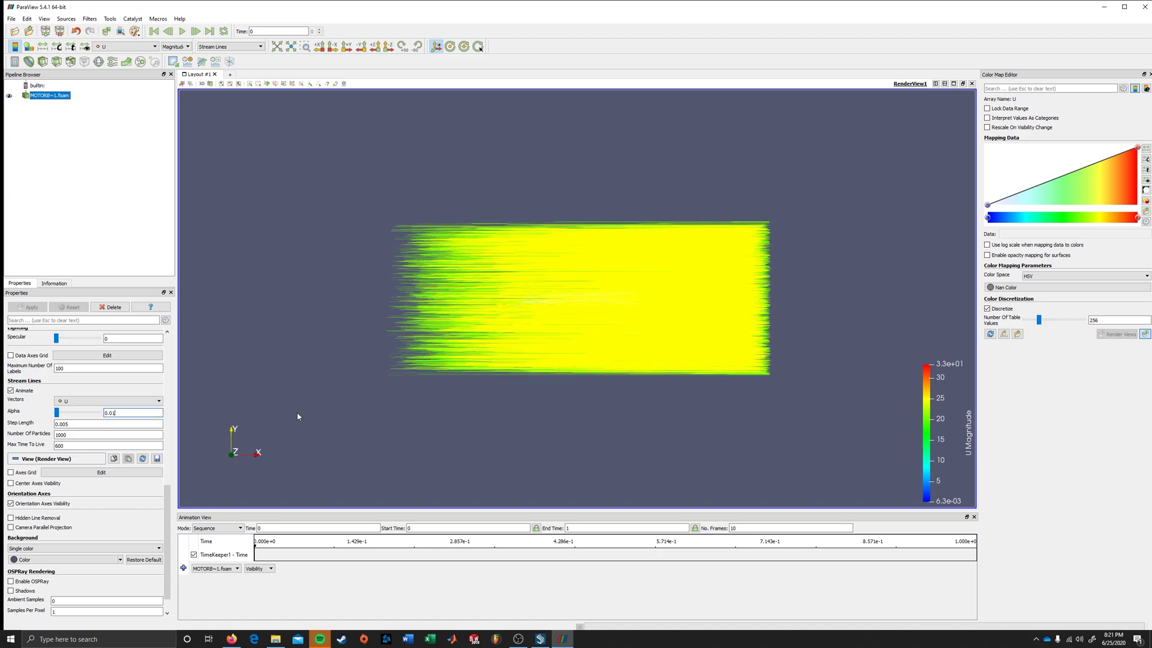
key(Return)
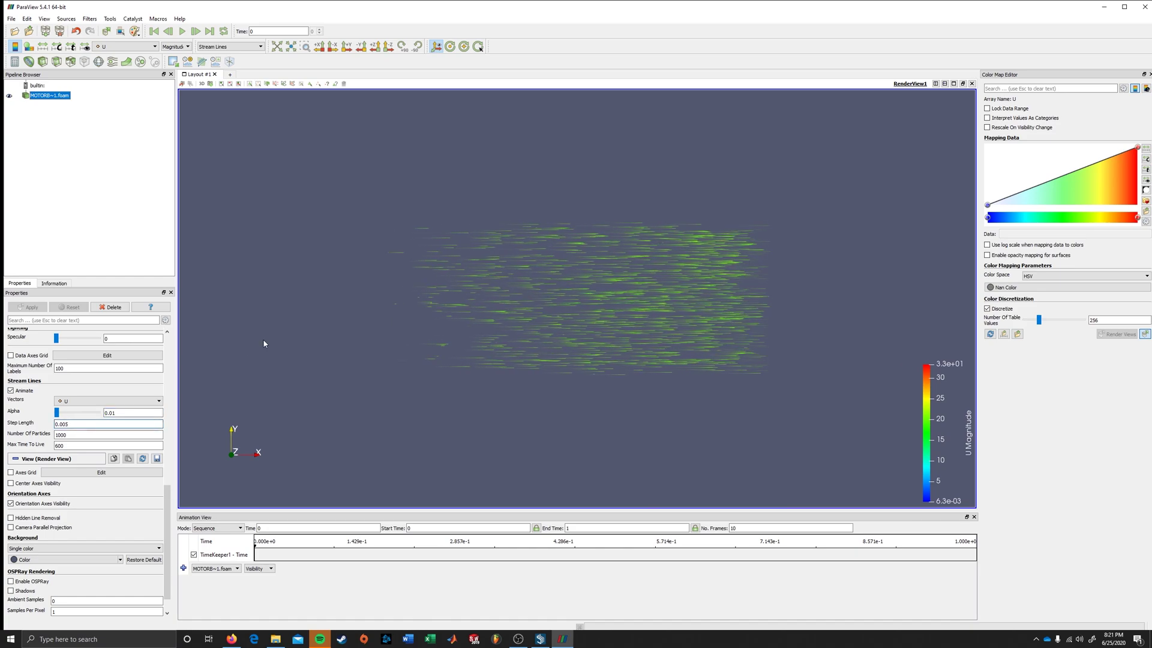
key(BackSpace)
key(Return)
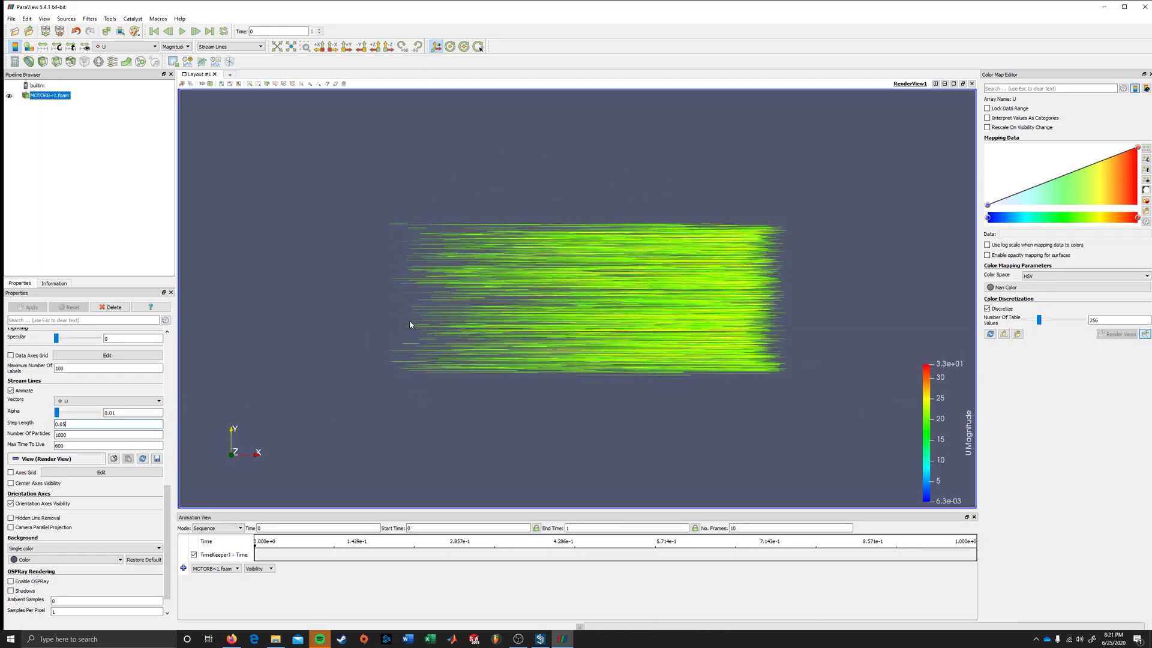
key(Left)
text(0)
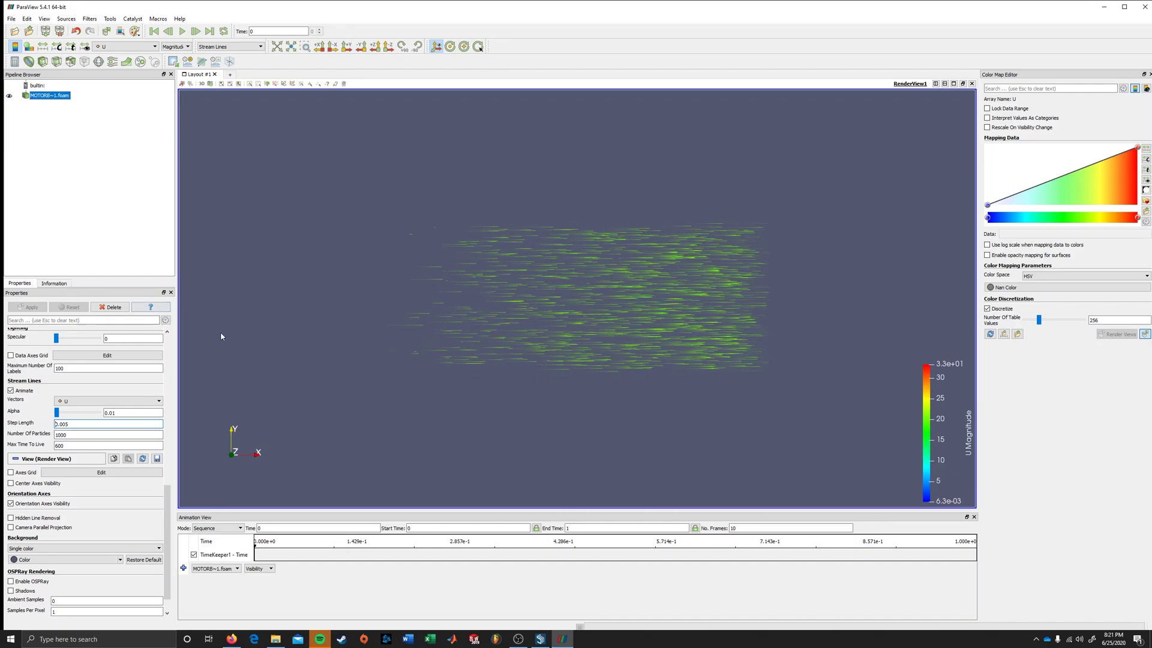
- Set Number Of Particles to 2000 and type 100 into Max Time To Live
key(Tab)
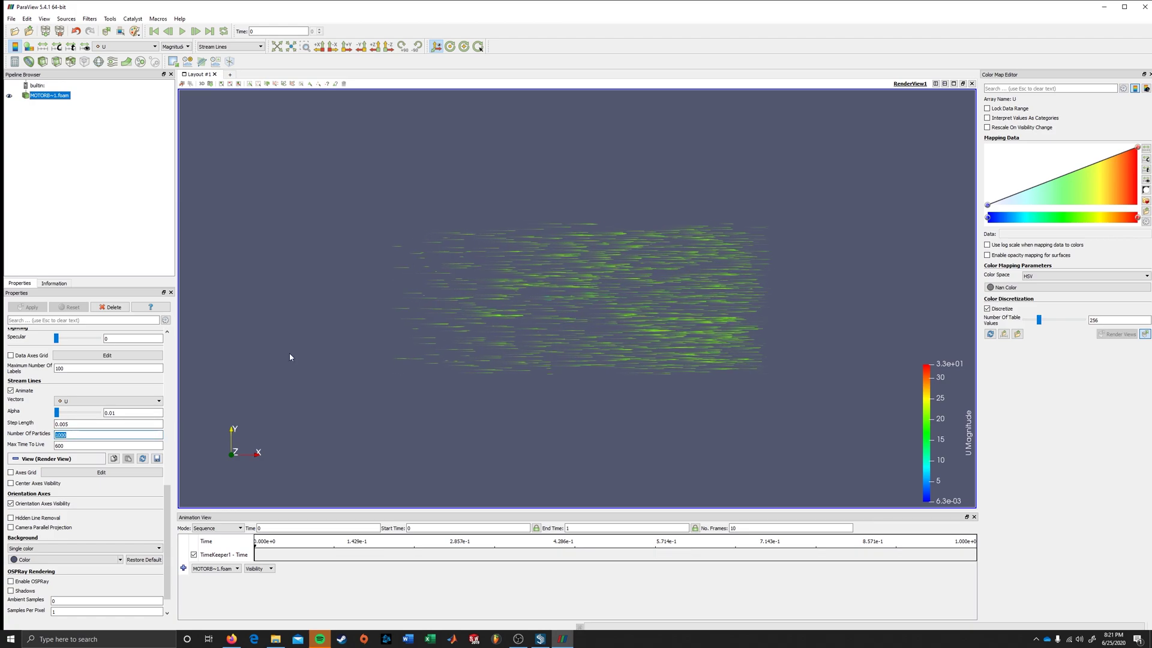
text(2000)
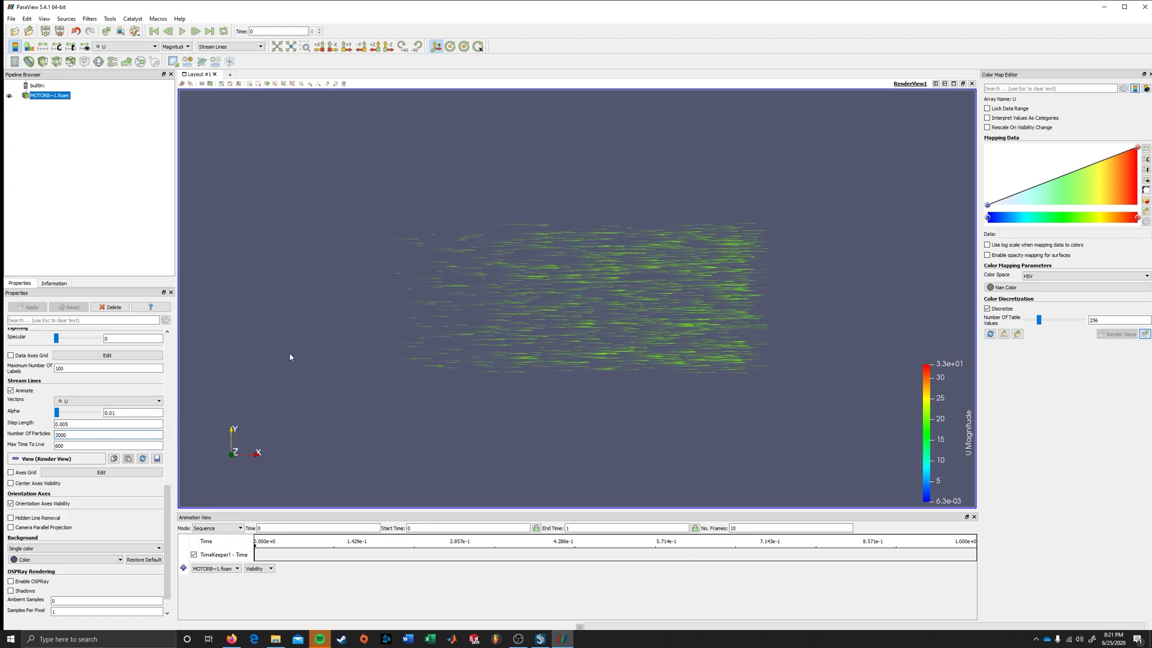
key(Return)
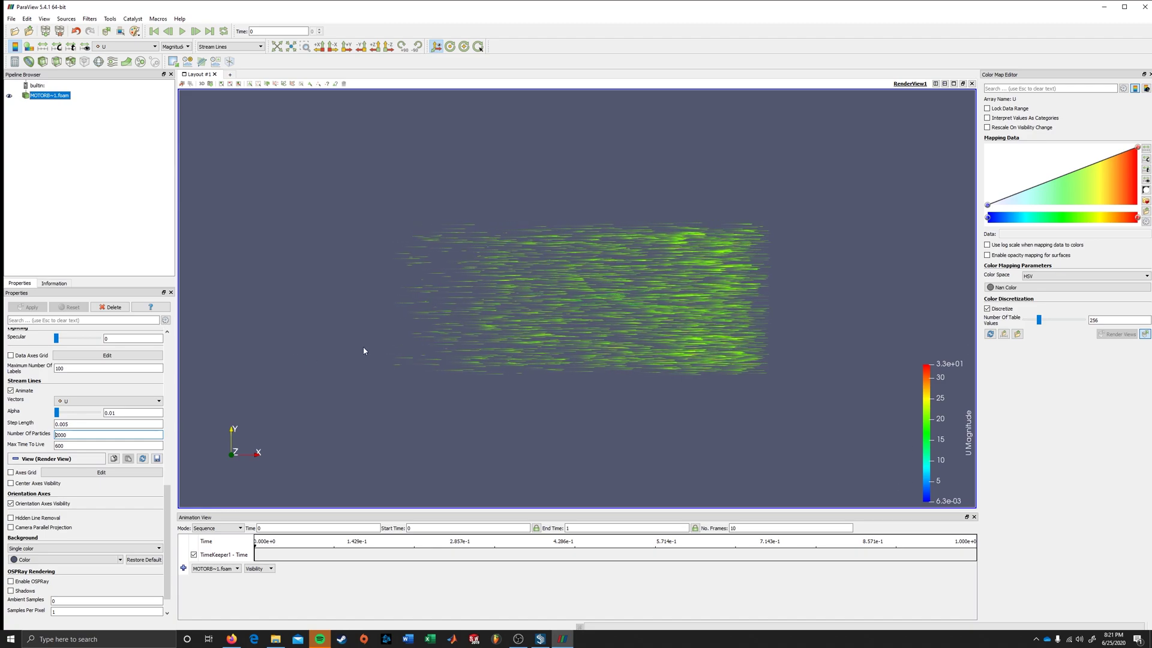
double_click(84, 444)
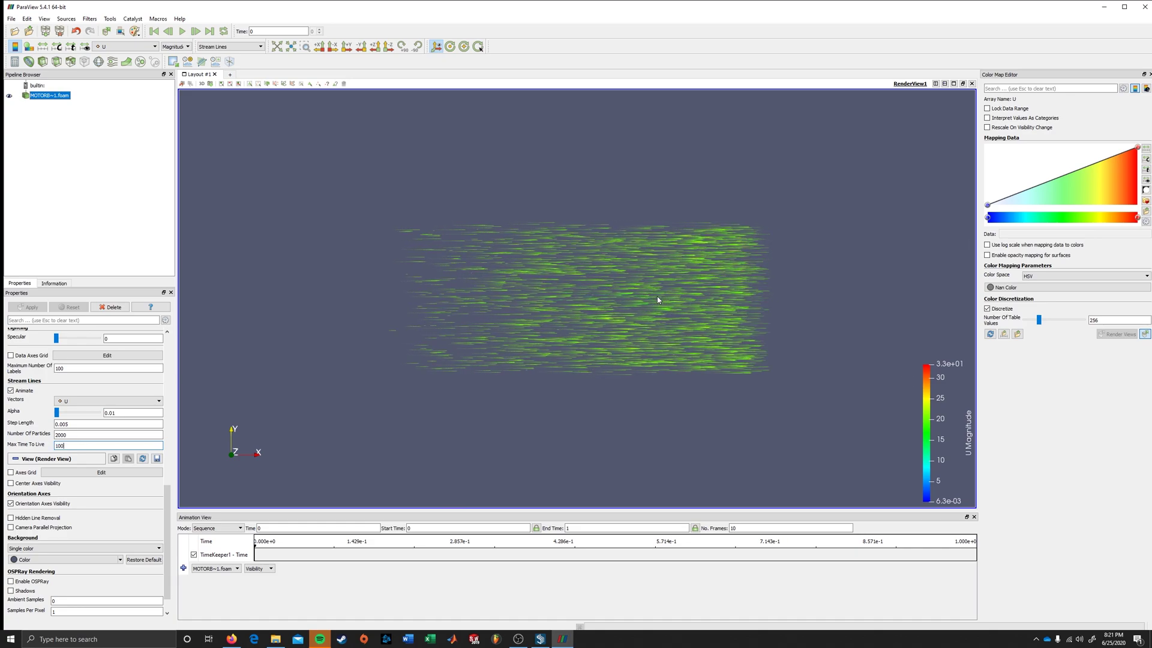
text(100)
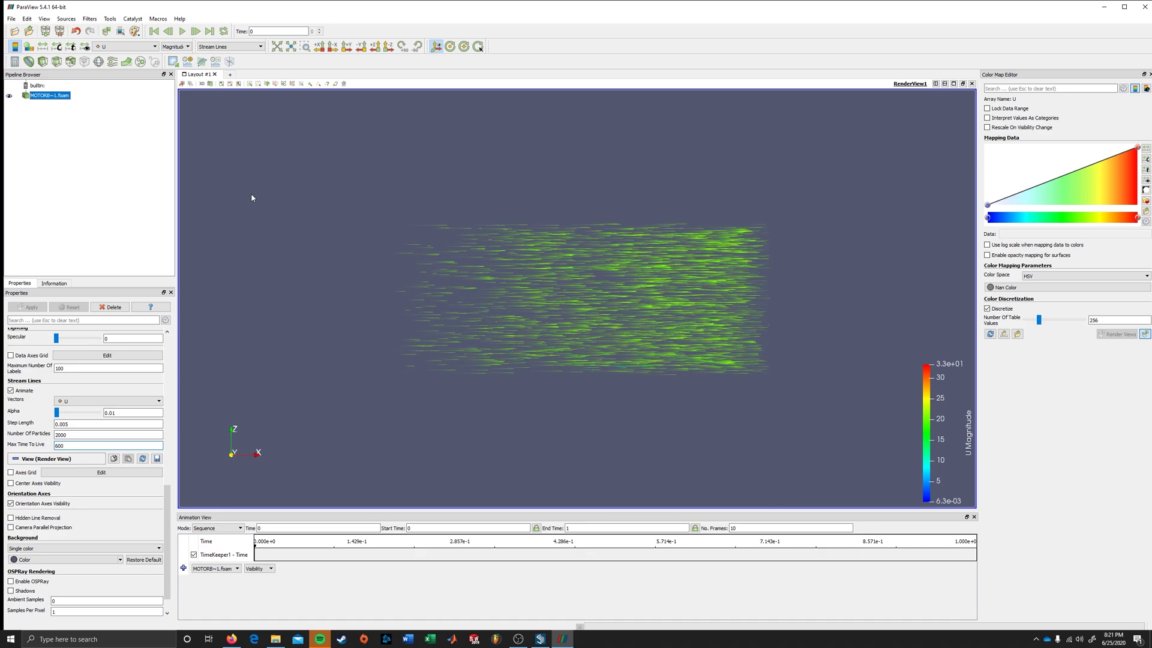
- Enable all mesh regions on the MOTORB~1.foam reader and apply
click(364, 51)
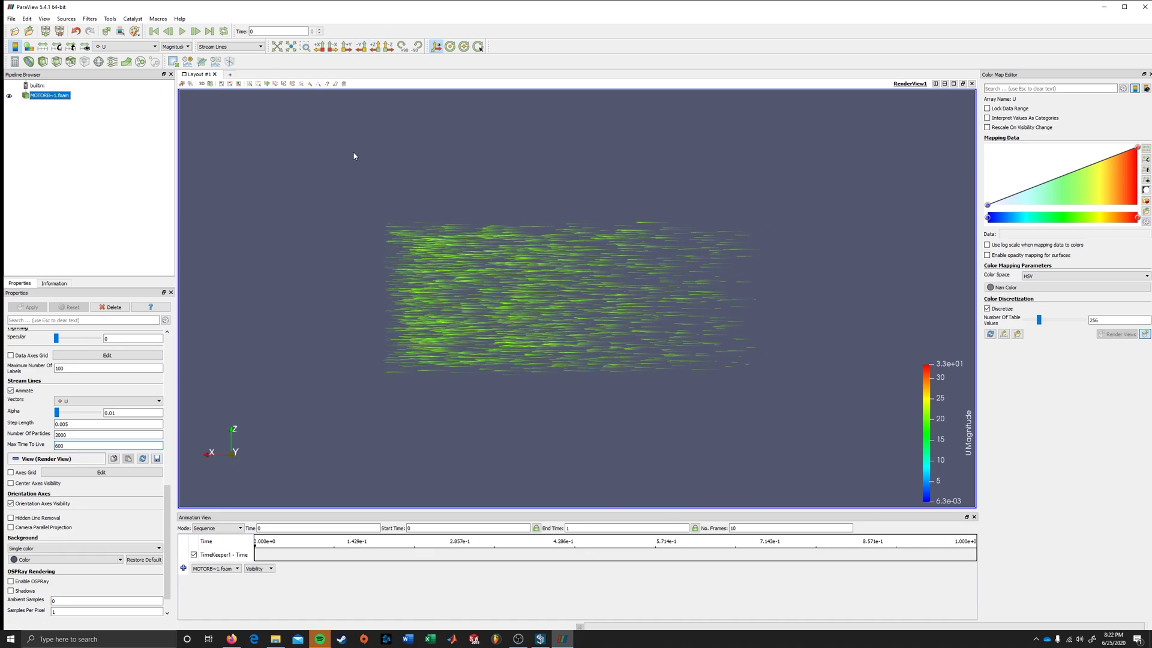
click(375, 47)
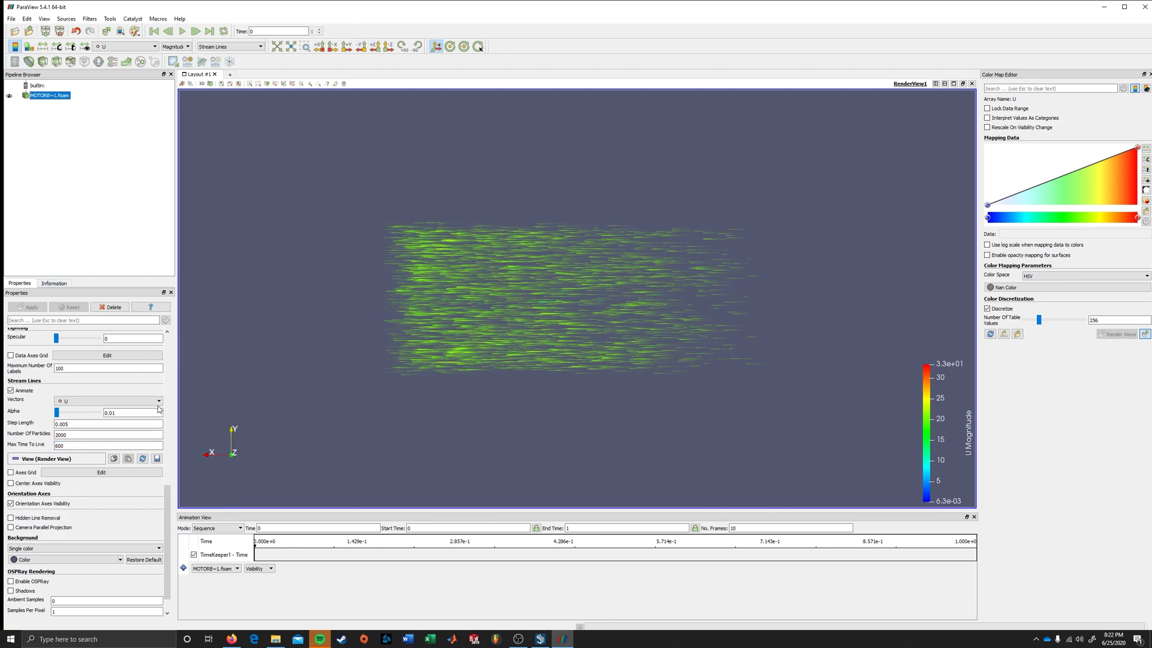
scroll(48, 372, up, 15)
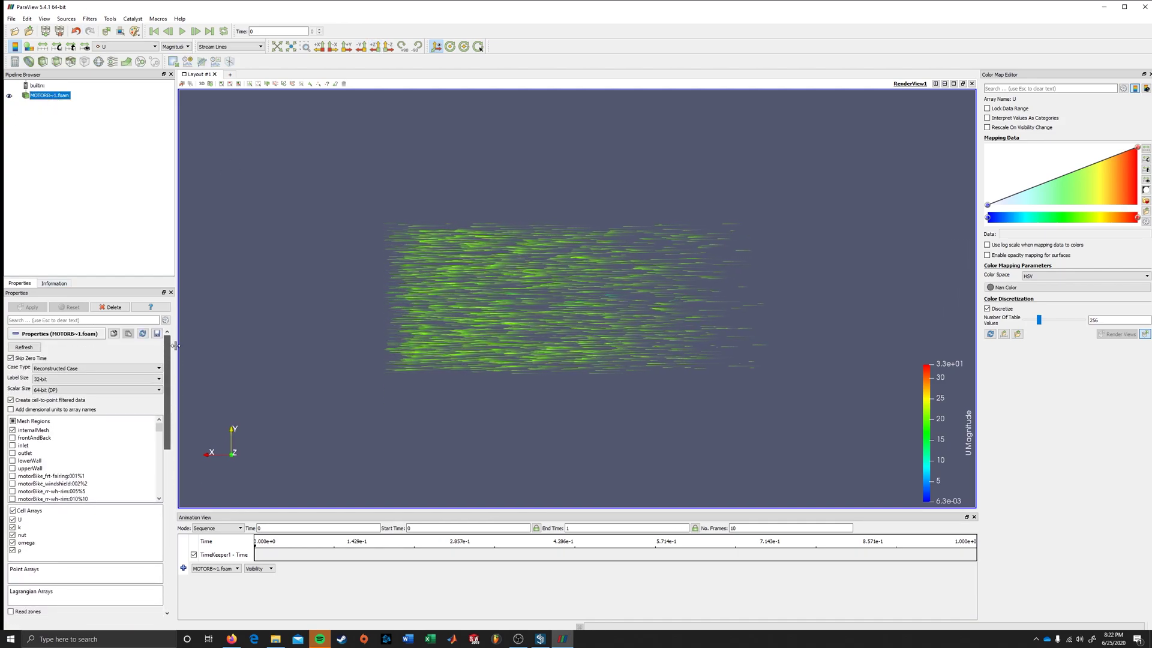
click(13, 420)
click(33, 307)
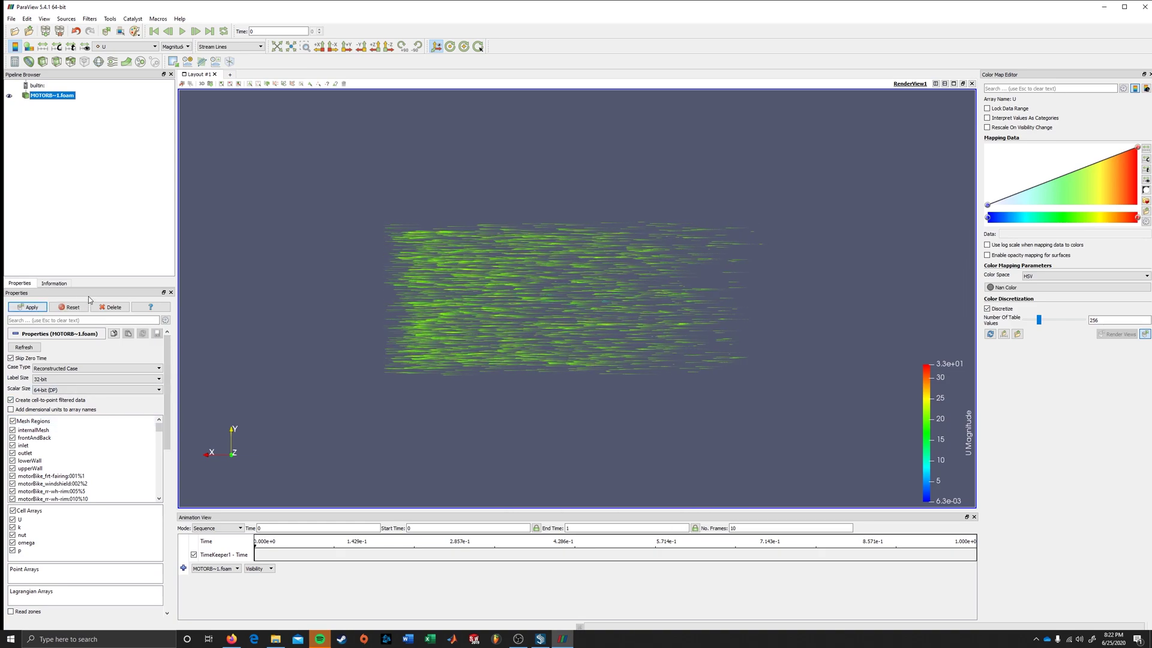
- Add an Extract Block filter excluding frontAndBack, inlet, outlet, lowerWall and upperWall patches
click(90, 18)
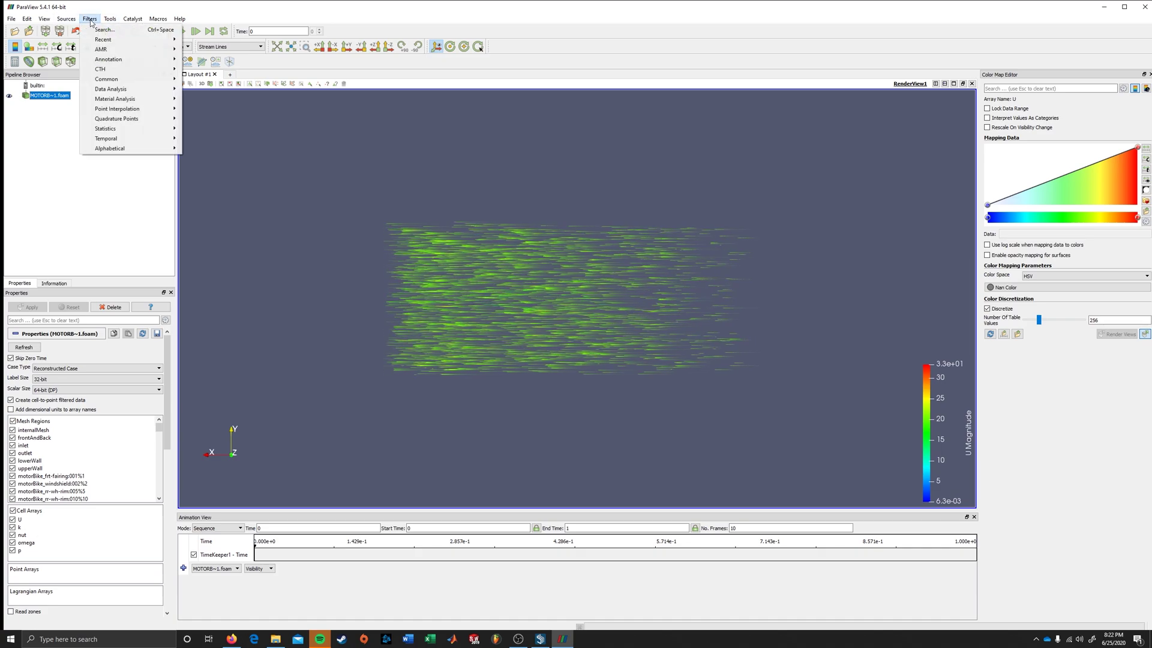
mouse_move(120, 148)
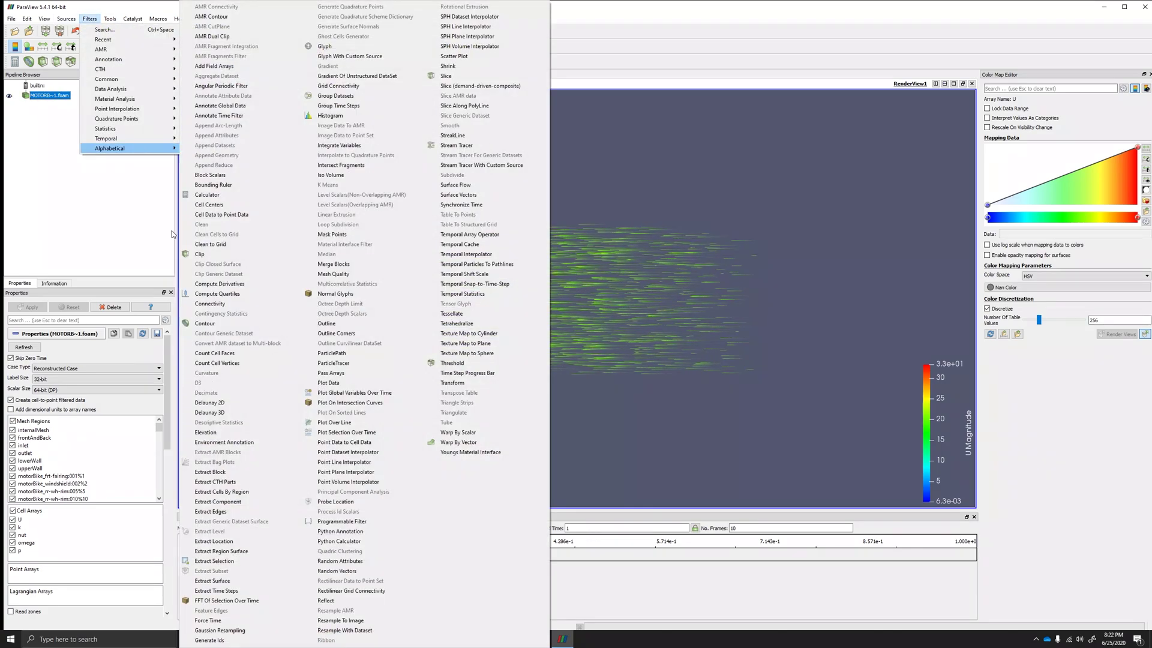
click(233, 473)
click(31, 372)
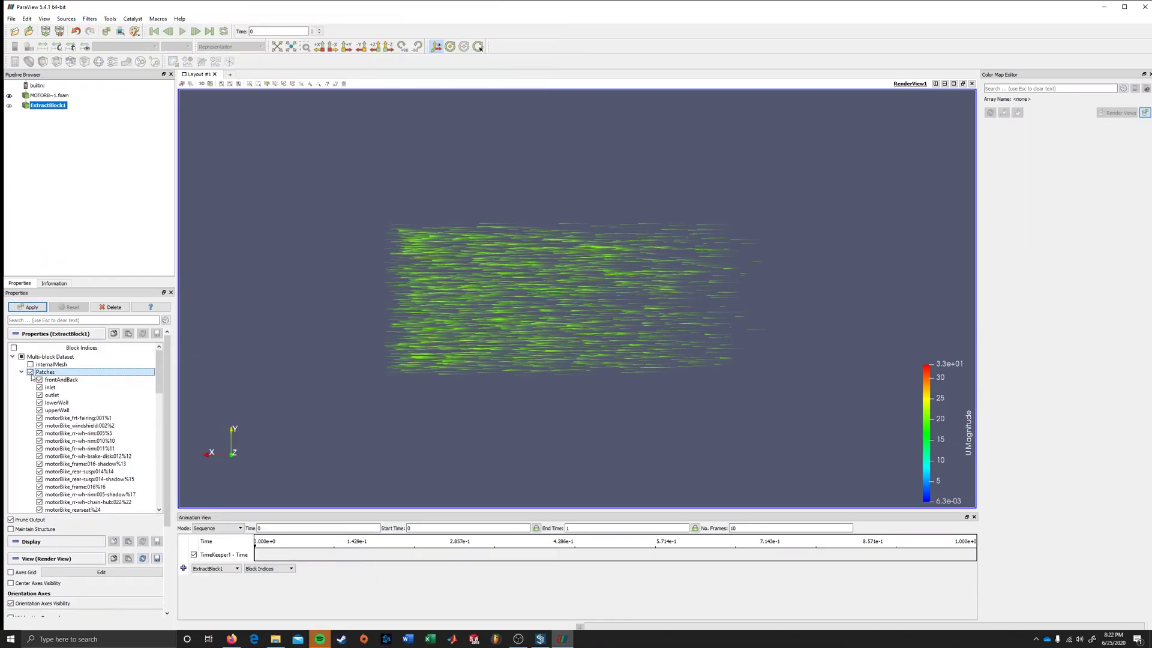
click(40, 379)
click(40, 387)
click(40, 394)
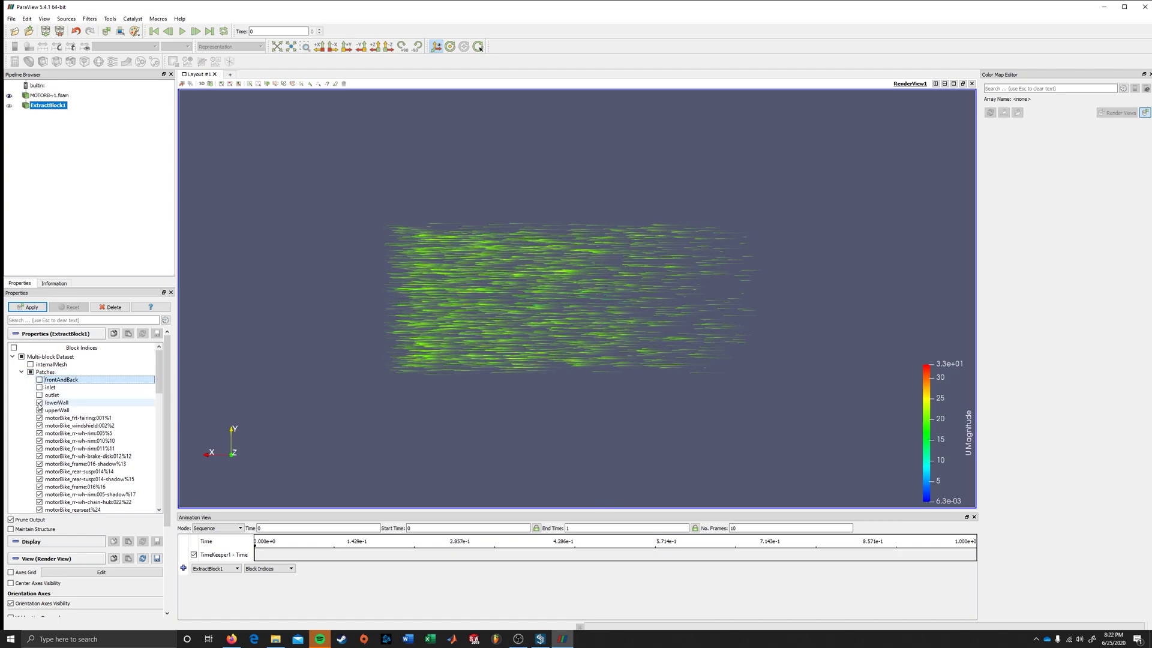
click(39, 402)
click(40, 410)
- Apply the extraction, colour the motorbike Solid Color, and re-show the stream lines
click(27, 307)
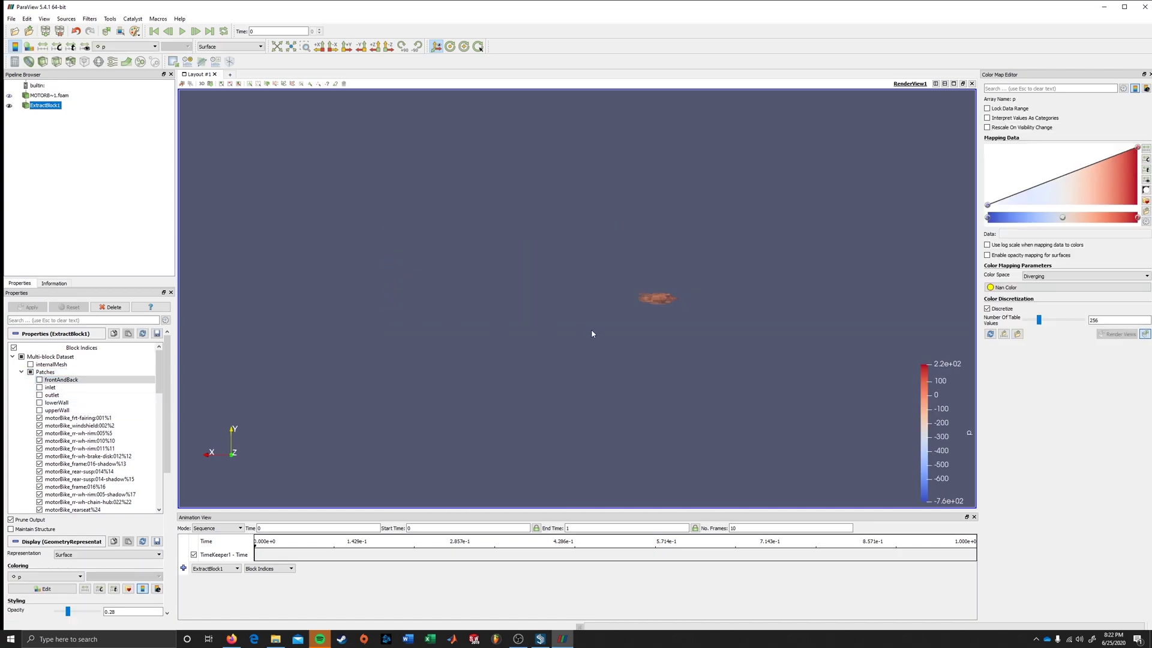
click(136, 55)
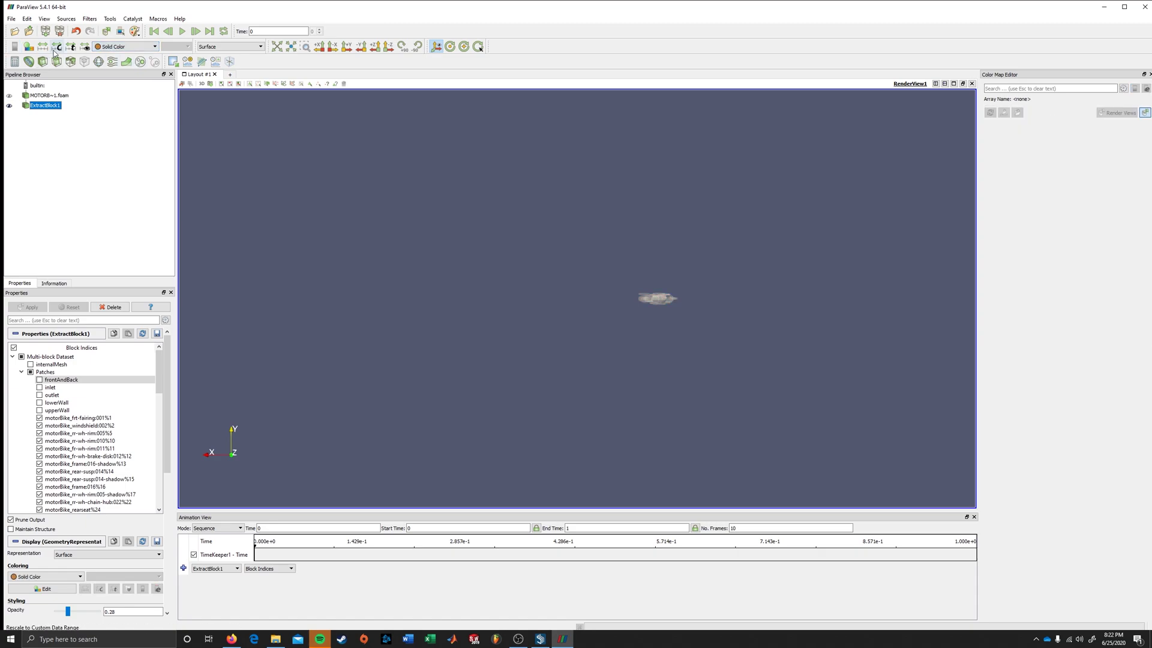
click(9, 96)
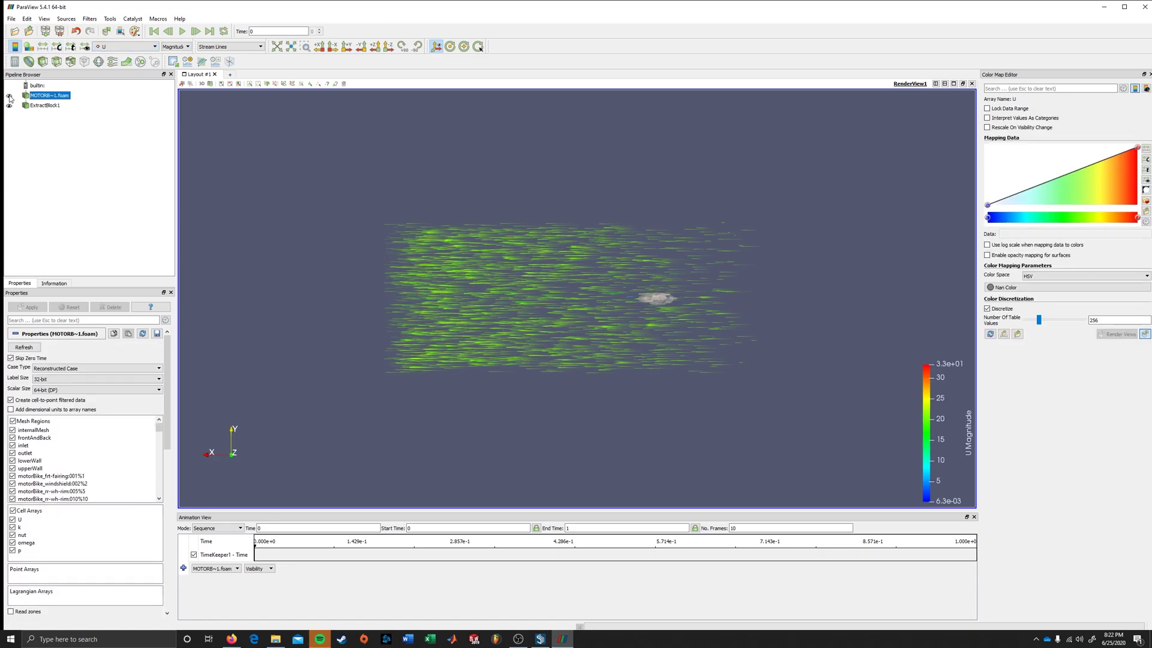
- View the scene along +Y, zoom in, and orbit around the motorbike
click(346, 46)
scroll(456, 337, up, 2)
scroll(455, 337, up, 3)
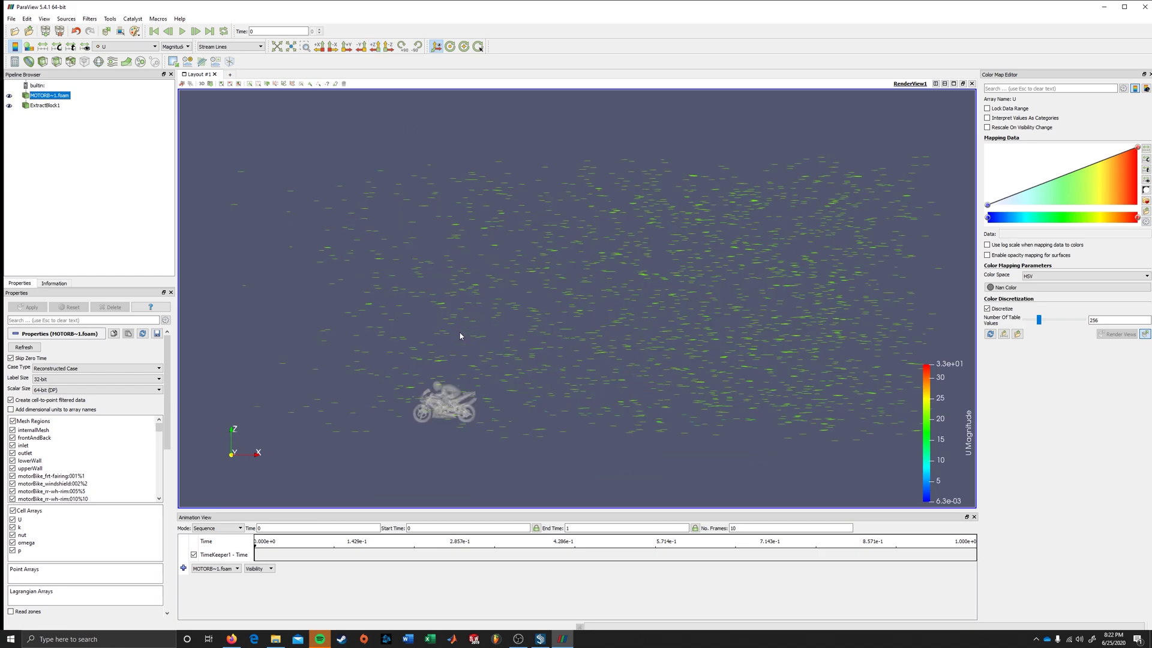
drag(446, 426, 496, 368)
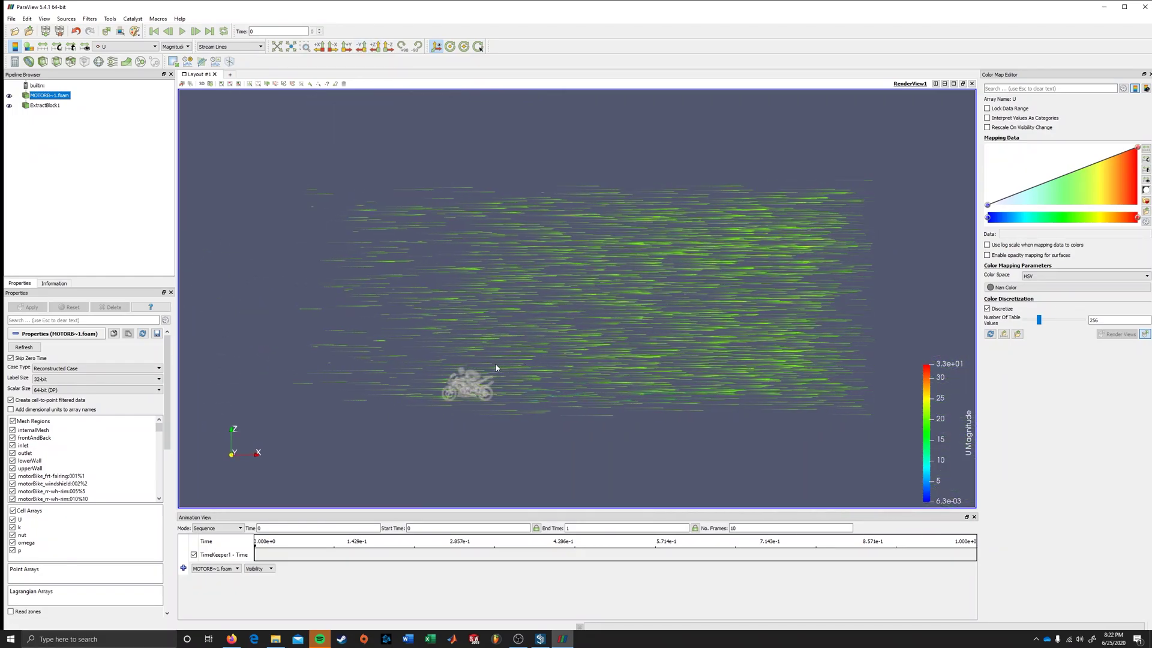